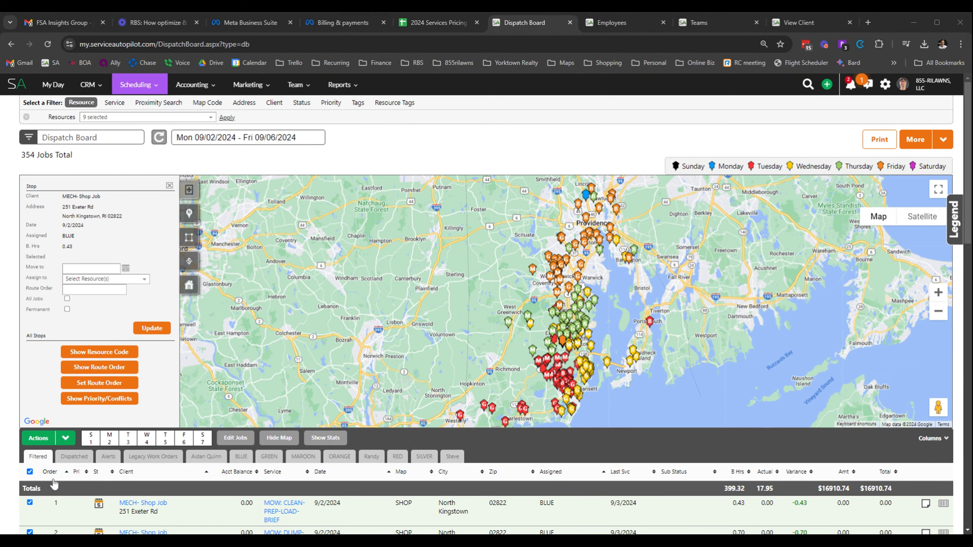
Clear and reselect all jobs on the dispatch board, checking the job pins against the weekday colours in the map legend
click(29, 472)
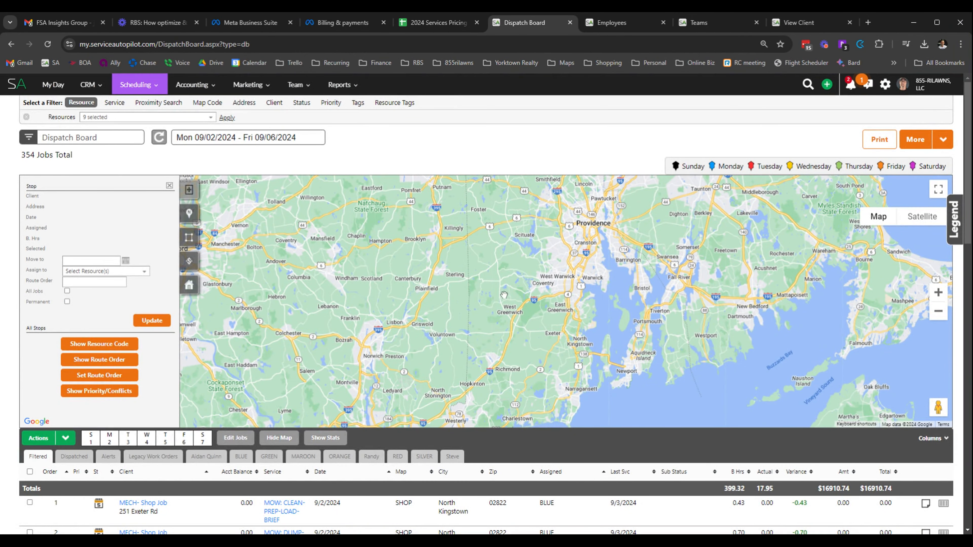
click(30, 472)
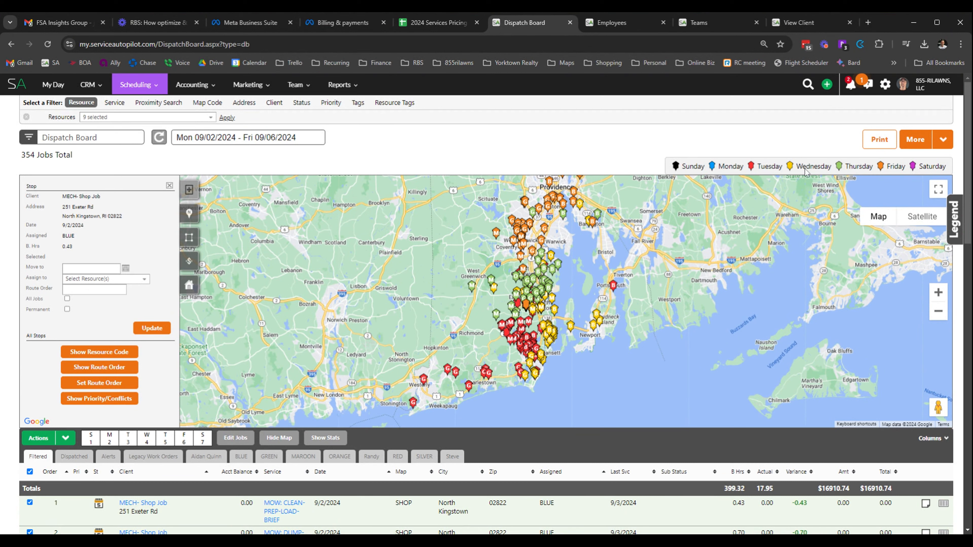
drag(796, 166, 824, 166)
click(941, 140)
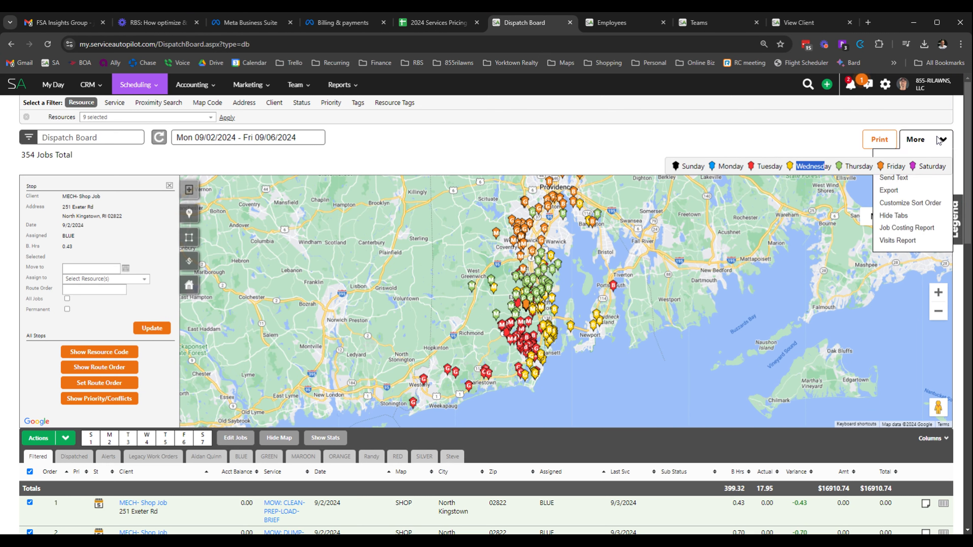
click(923, 149)
click(936, 139)
click(939, 151)
click(943, 140)
click(943, 140)
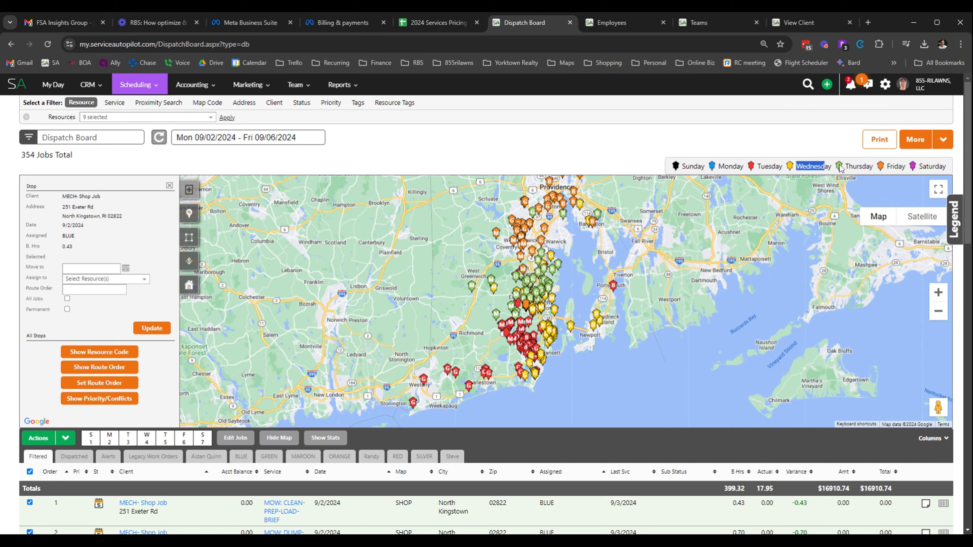
Examine the weekday colour legend and how the week's job pins are grouped by day on the map
drag(679, 166, 873, 166)
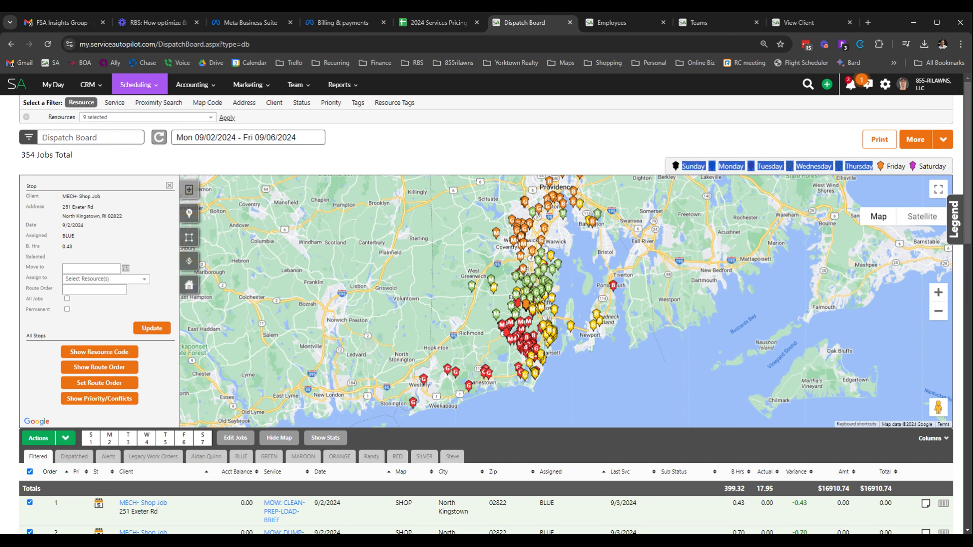
click(784, 150)
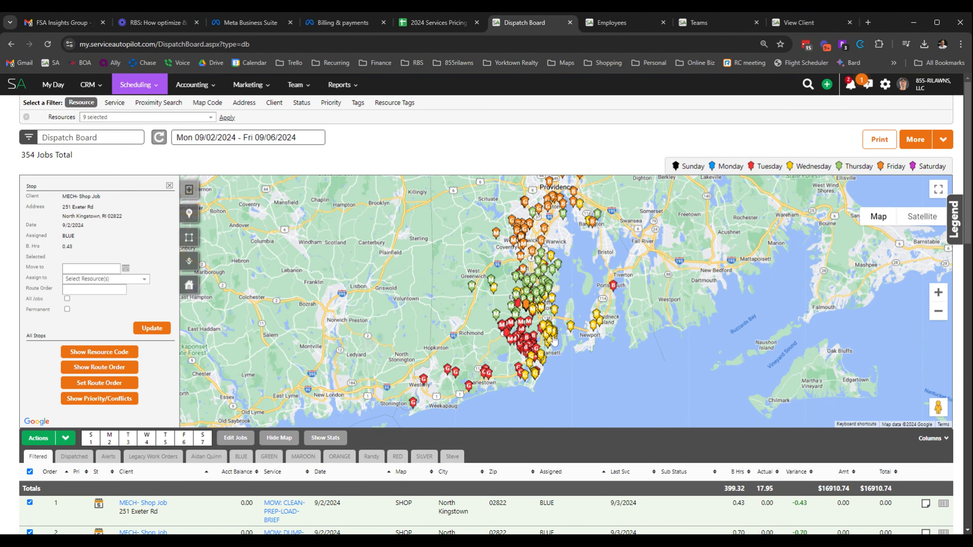
scroll(574, 329, down, 2)
scroll(584, 334, up, 4)
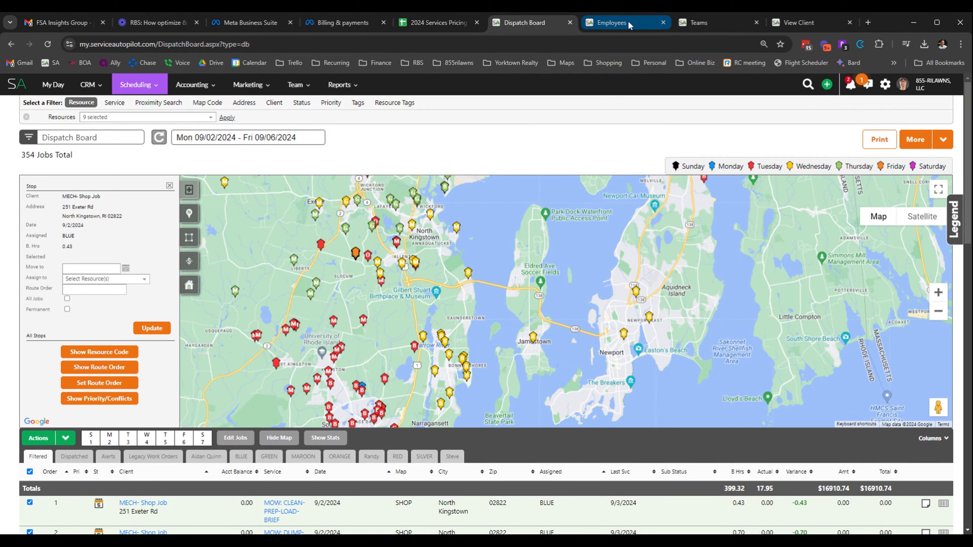
Open the first listed employee's record for editing and review the user settings and mobile settings
mouse_move(298, 85)
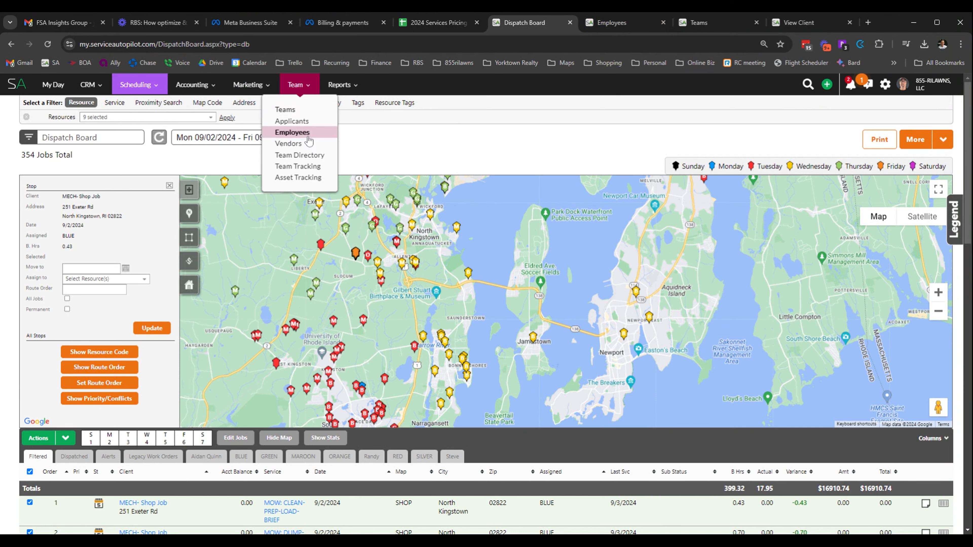
click(612, 23)
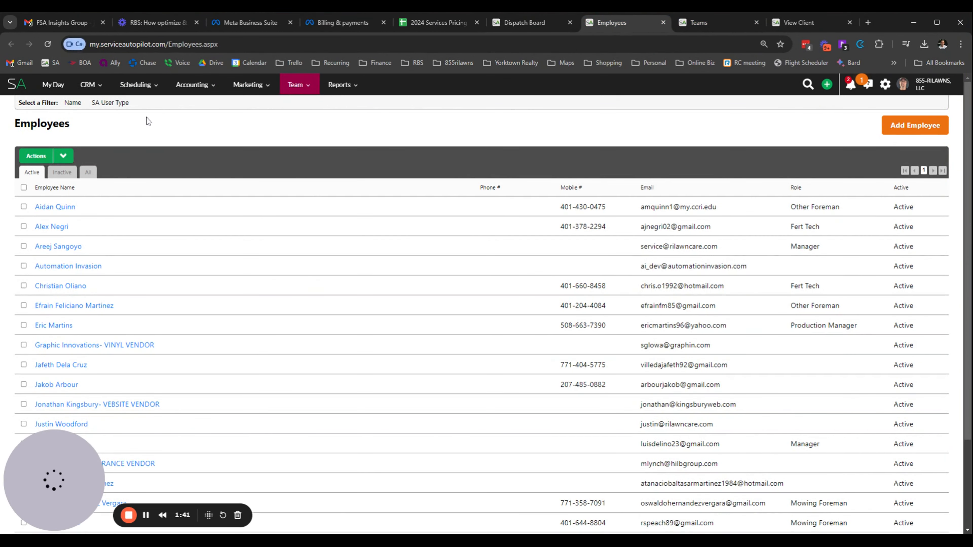
click(52, 207)
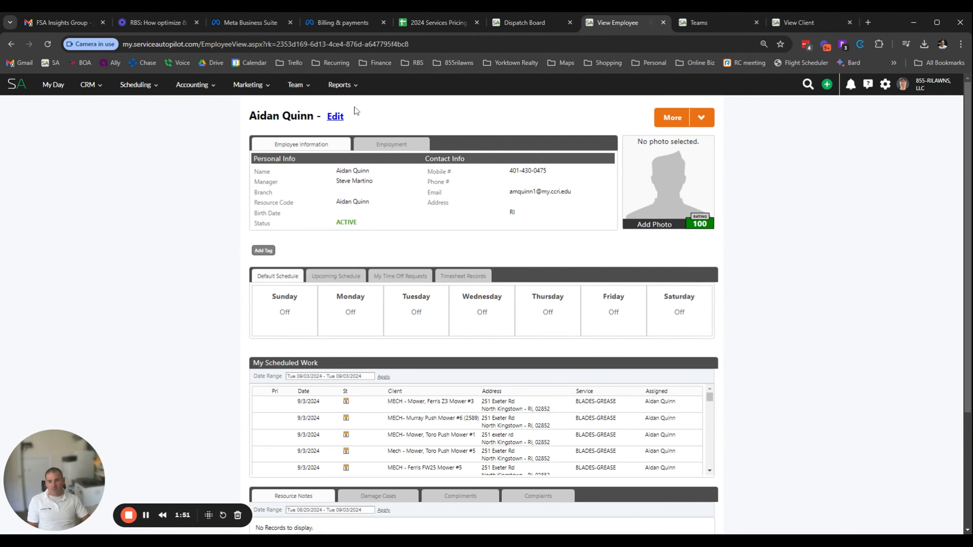
click(334, 117)
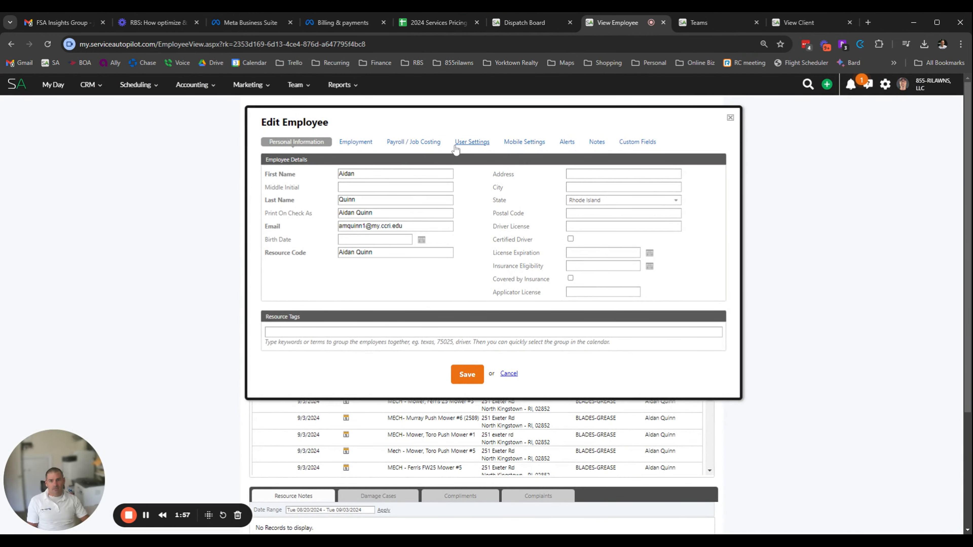
click(472, 143)
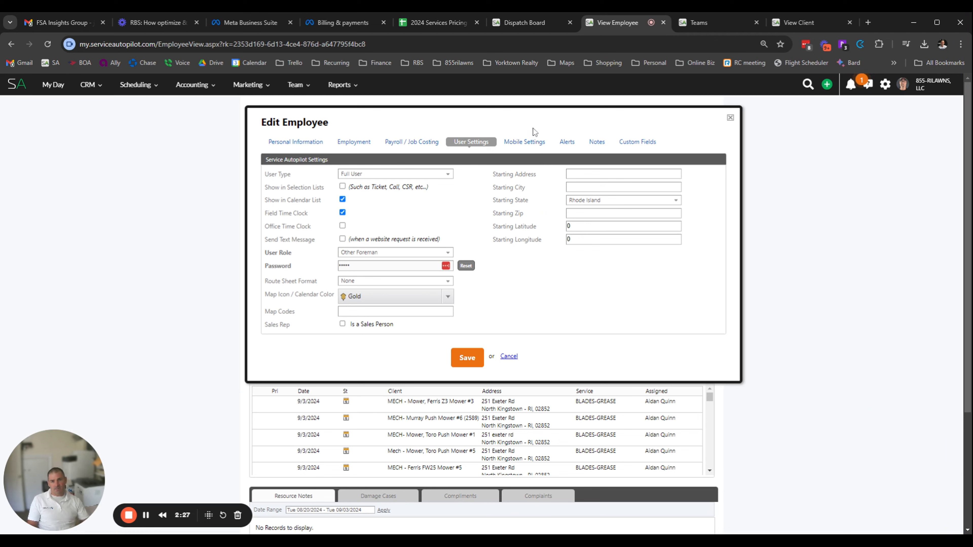
click(534, 139)
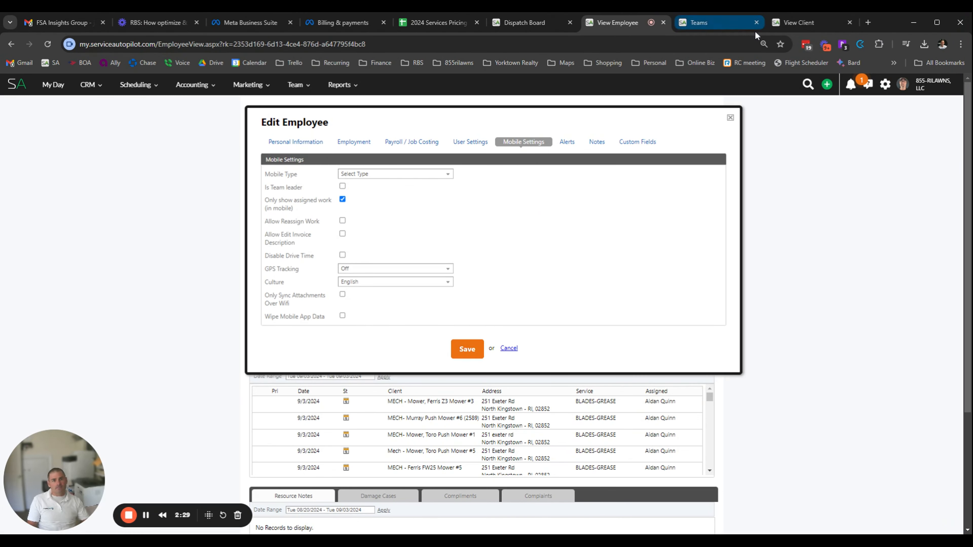
Open the Blue Team for editing from the list of teams and check its description and team code
click(713, 25)
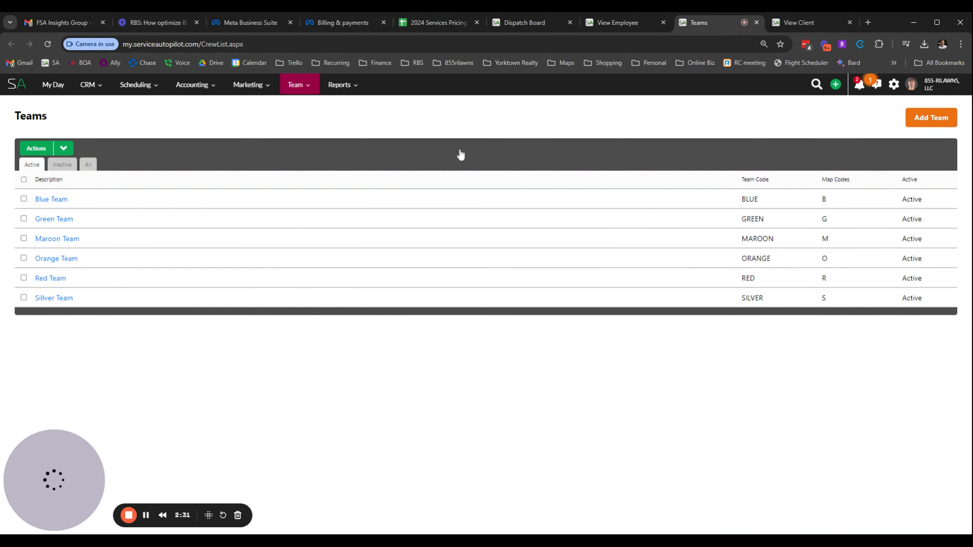
click(302, 85)
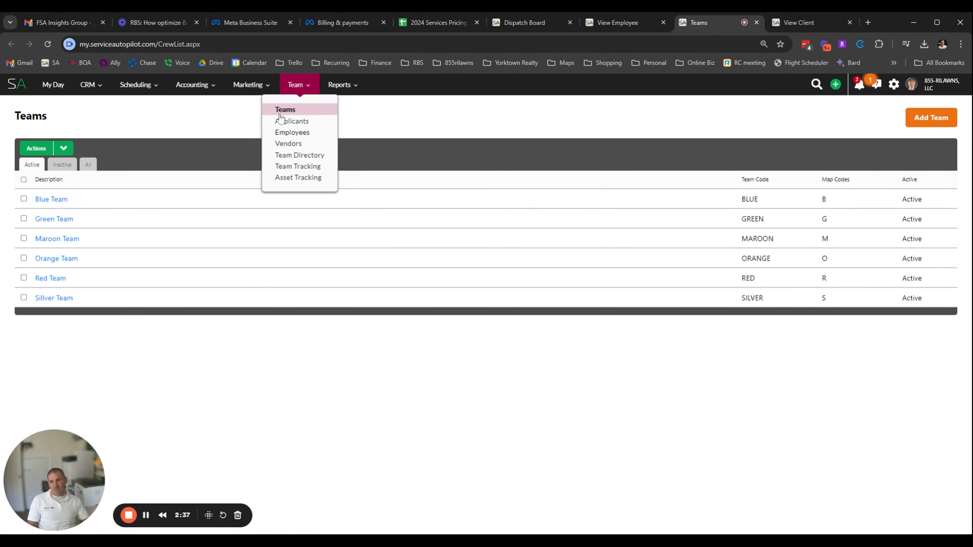
click(59, 200)
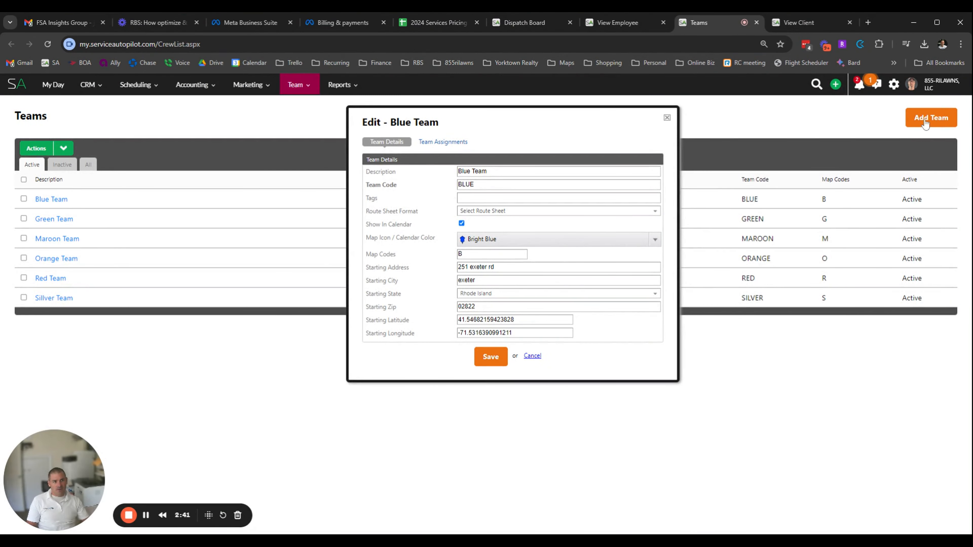
drag(492, 172, 396, 184)
click(395, 184)
drag(488, 185, 457, 185)
Check the Blue Team's map code and the employees in its team assignments
drag(471, 254, 449, 255)
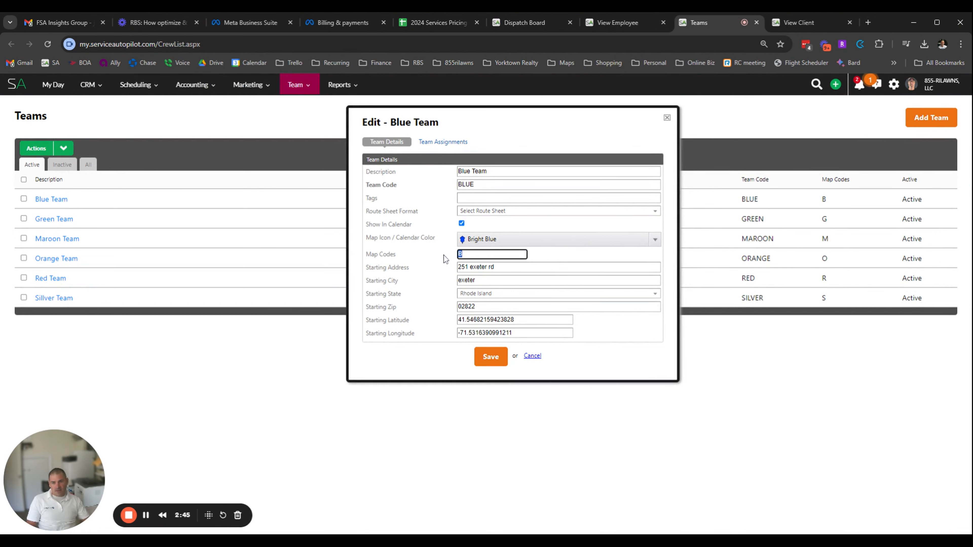
drag(379, 255, 575, 173)
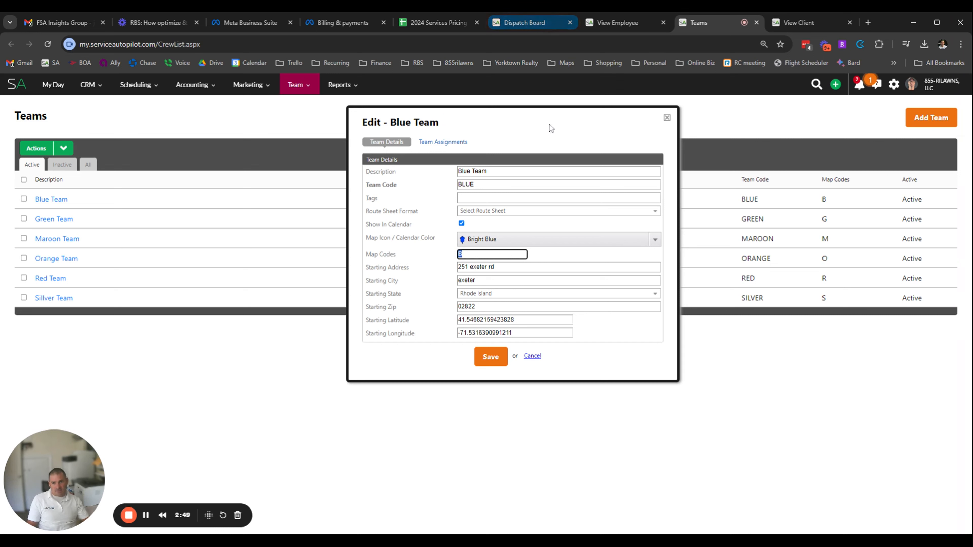
click(394, 260)
double_click(475, 254)
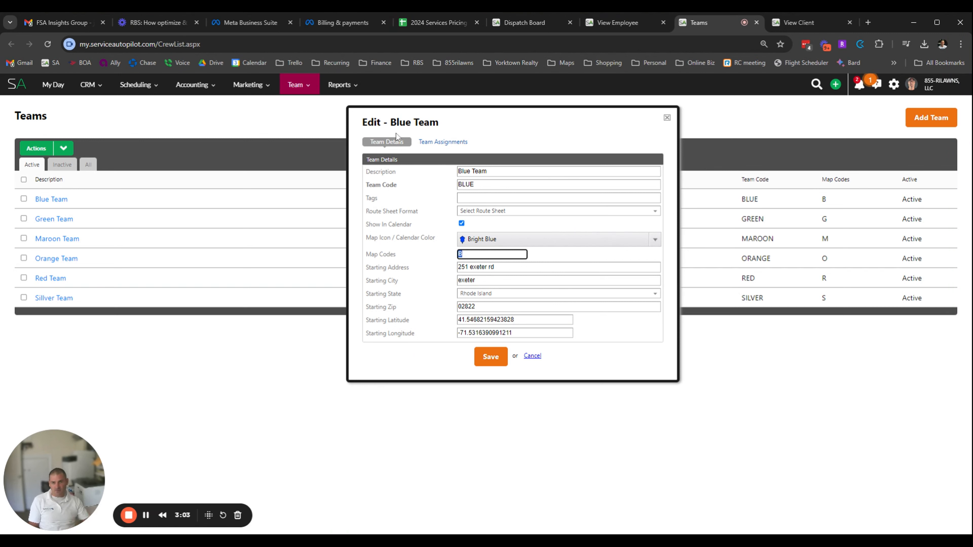
click(465, 143)
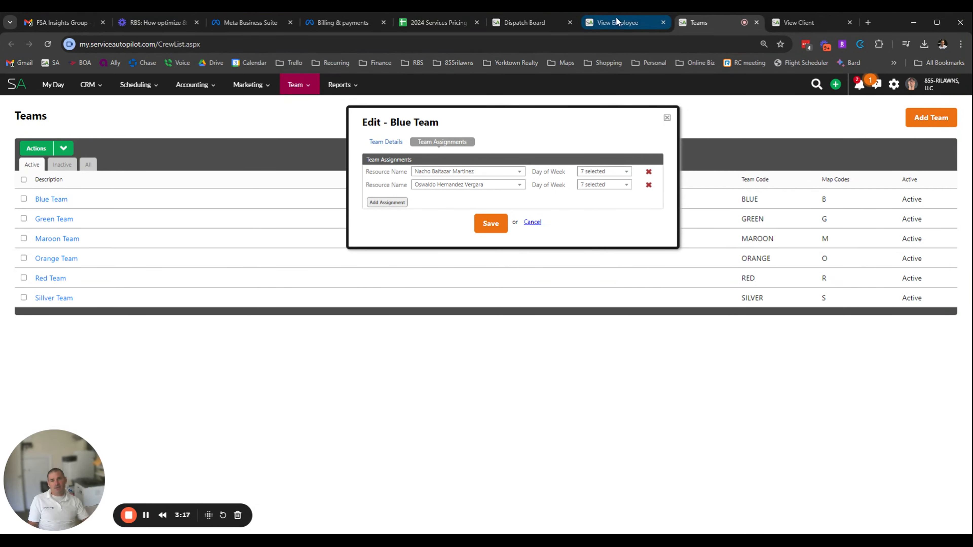
Return to the dispatch board and hide the map so only the job list is shown
click(540, 23)
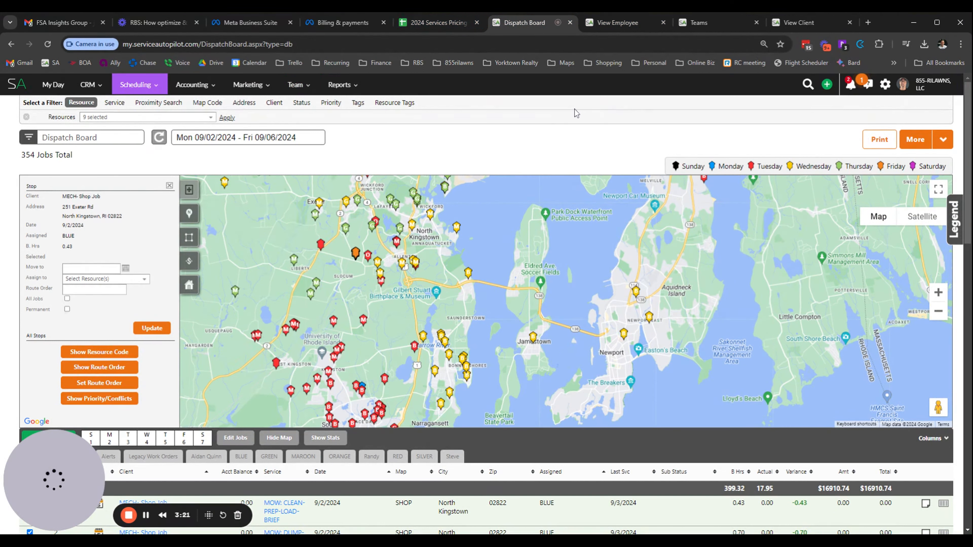
mouse_move(945, 140)
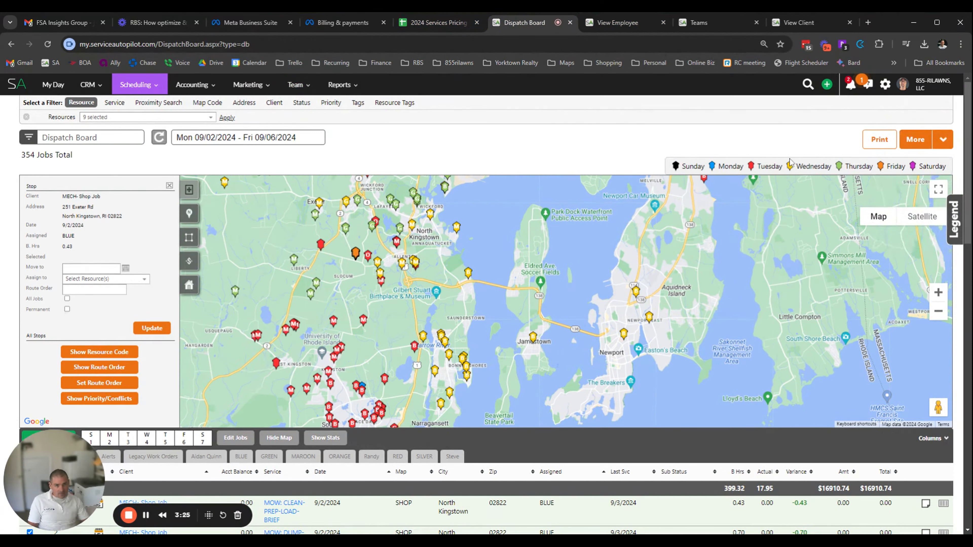
scroll(806, 244, down, 2)
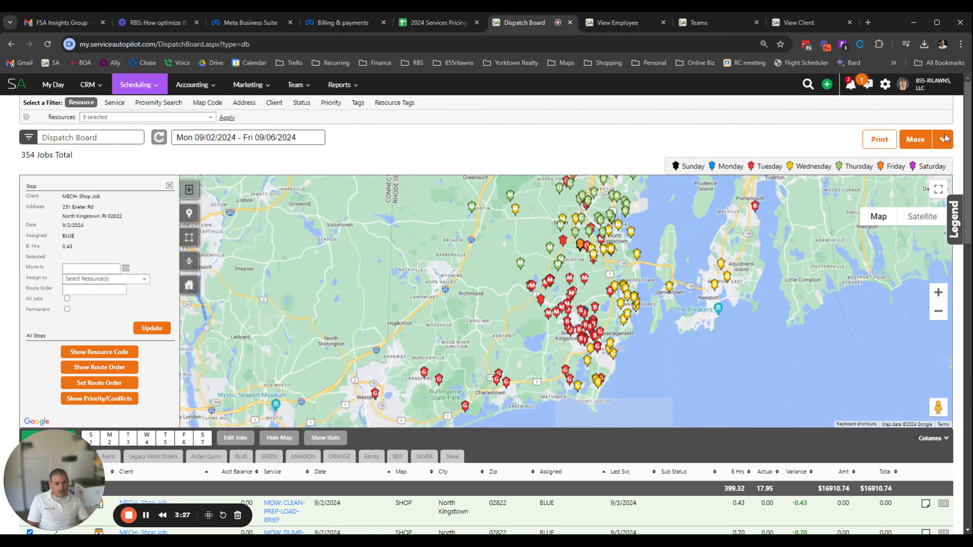
scroll(763, 306, down, 2)
scroll(764, 306, down, 2)
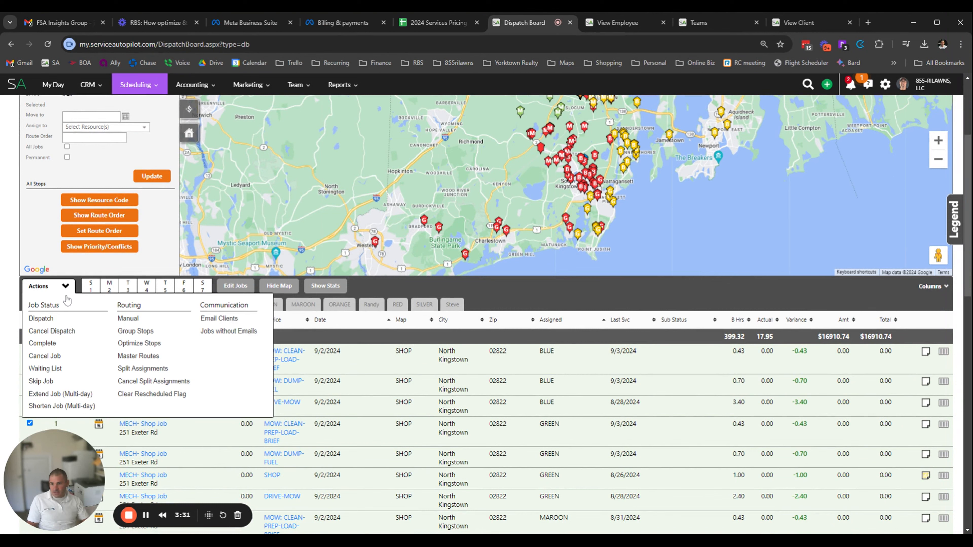
click(146, 516)
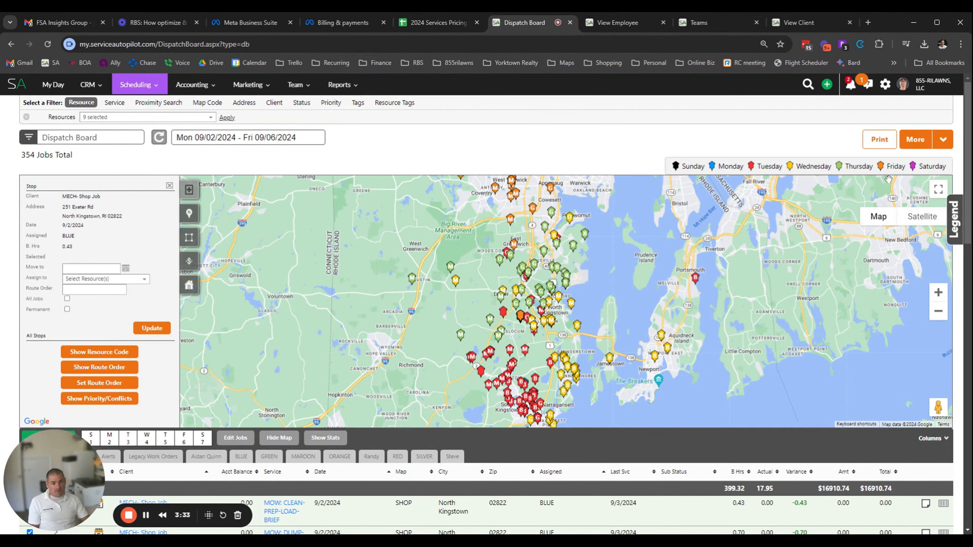
mouse_move(942, 149)
click(282, 441)
Open the team assignment for 09/02/2024 and try dragging the website vendor within the Unassigned group
mouse_move(947, 143)
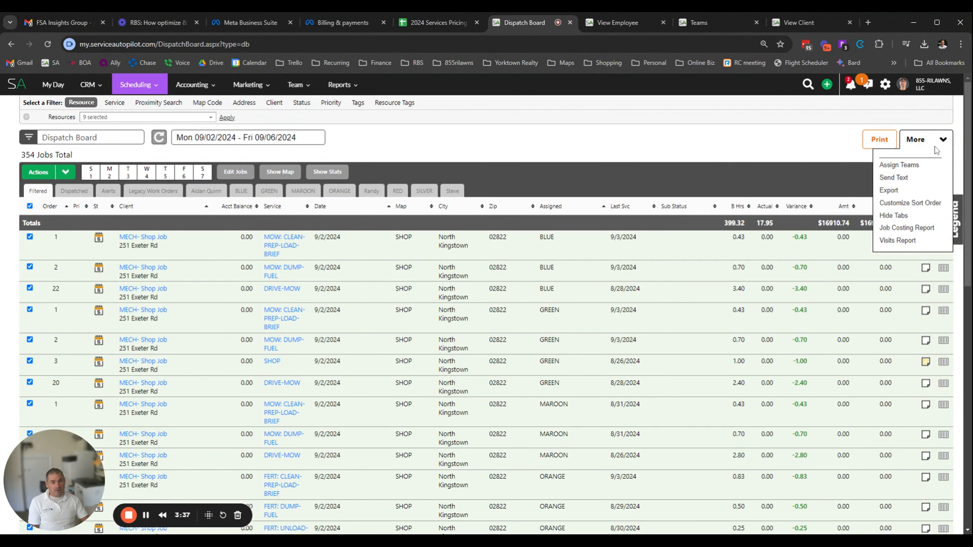
click(910, 166)
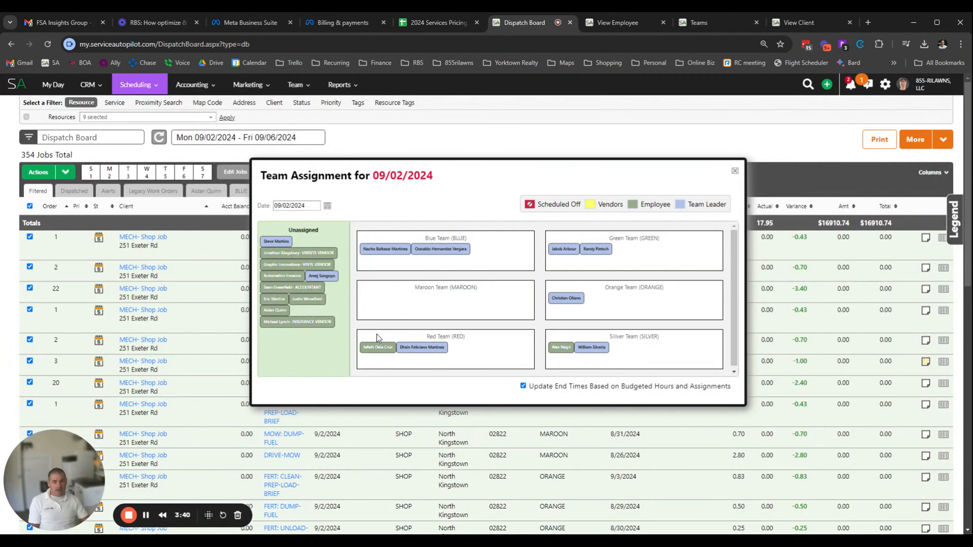
mouse_move(295, 253)
mouse_down()
mouse_move(310, 290)
mouse_move(381, 278)
mouse_move(285, 255)
mouse_move(302, 246)
mouse_up()
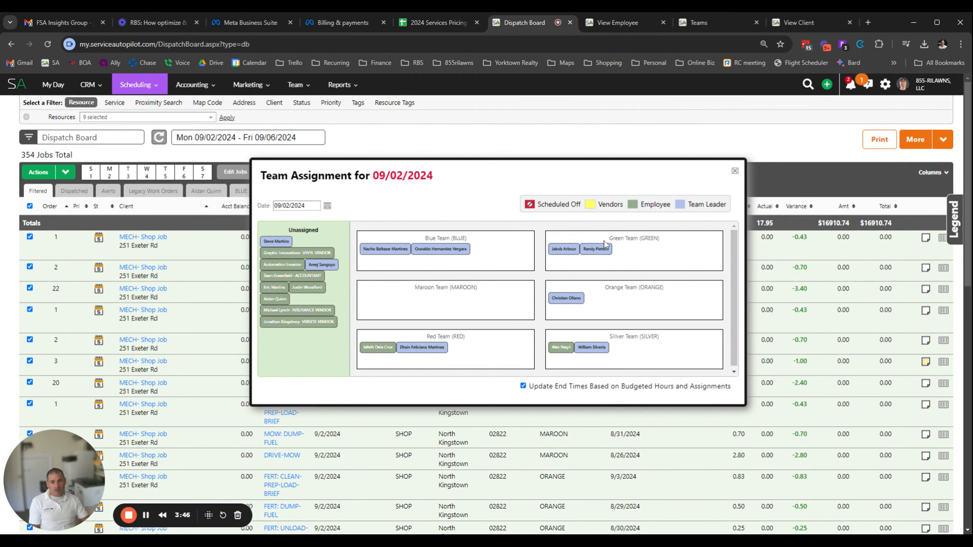
Switch to the dummy client's record and start a new recurring job
click(704, 26)
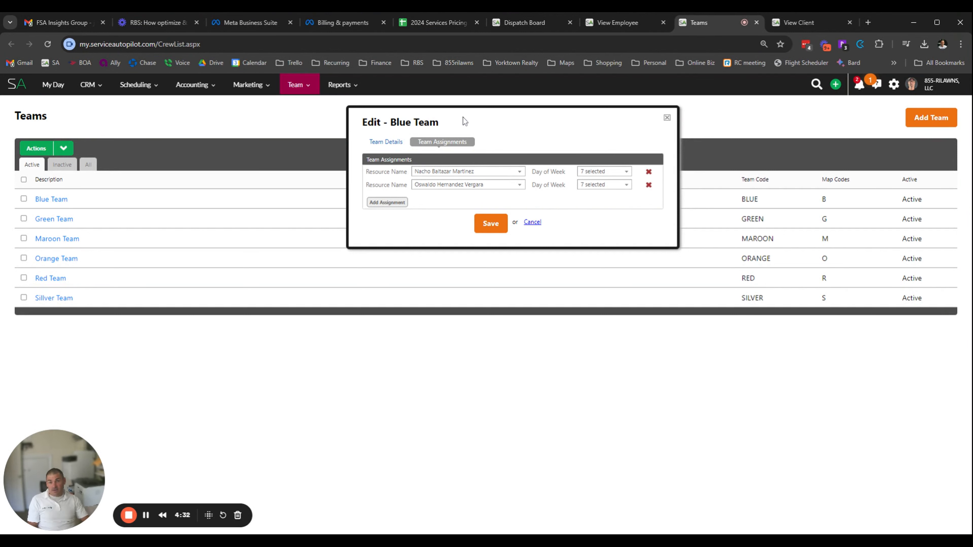
click(817, 24)
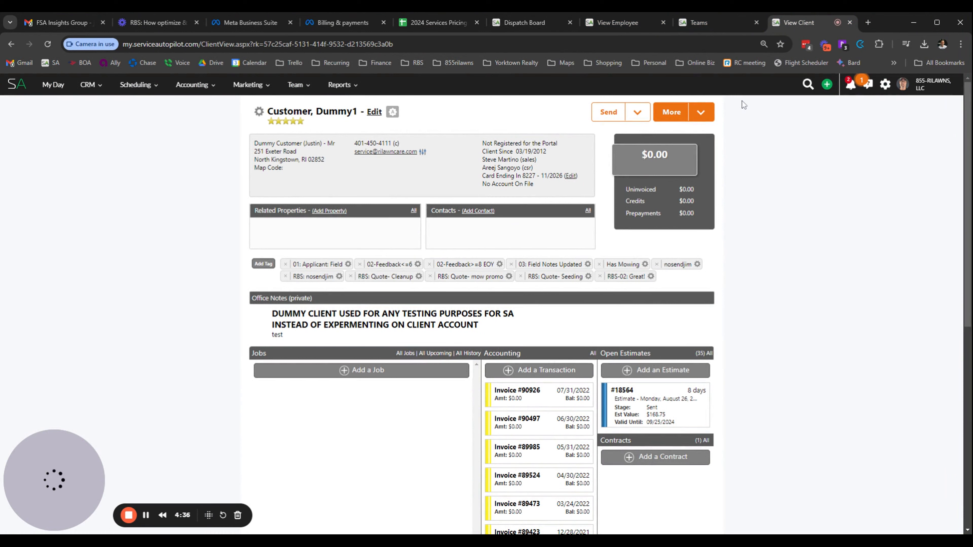
click(367, 370)
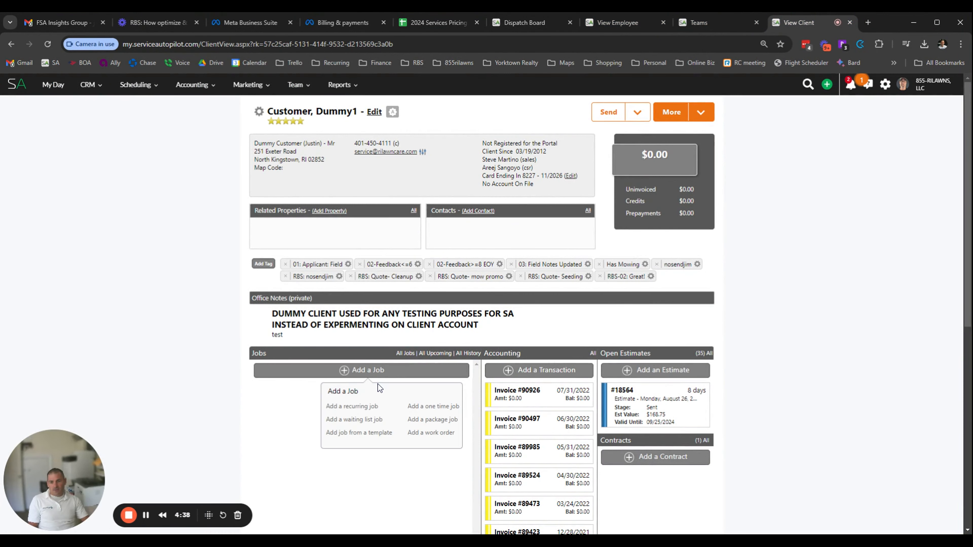
click(351, 411)
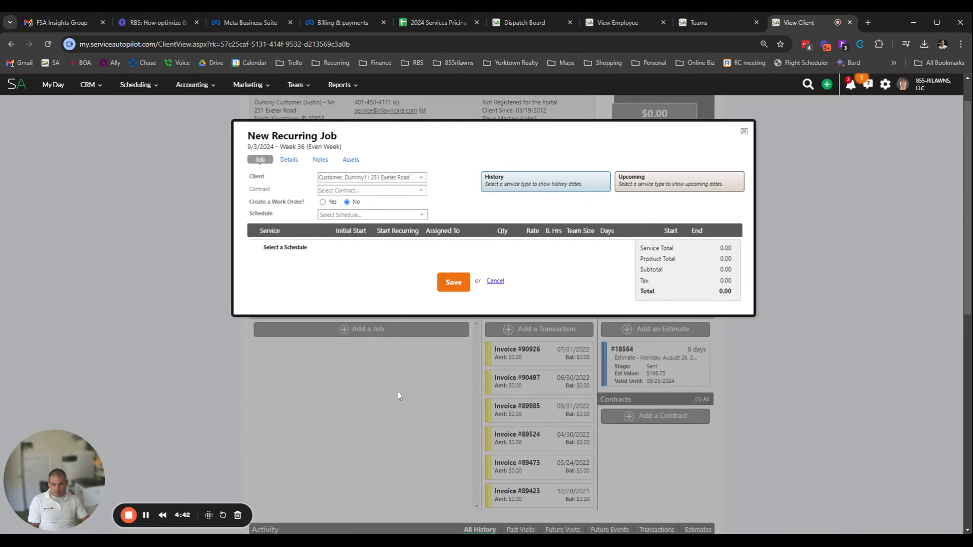
Set the new recurring job's schedule to Weekly - Monday
click(368, 214)
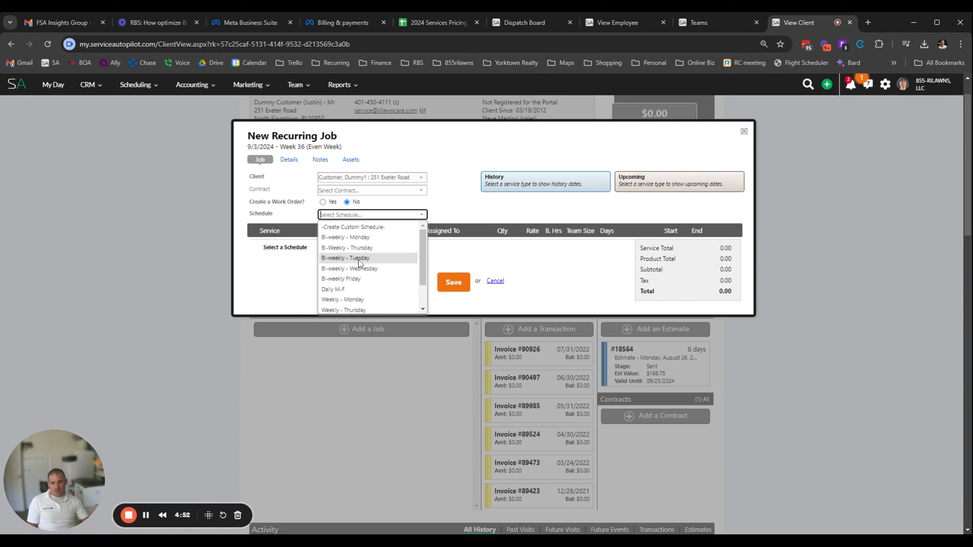
scroll(364, 283, down, 2)
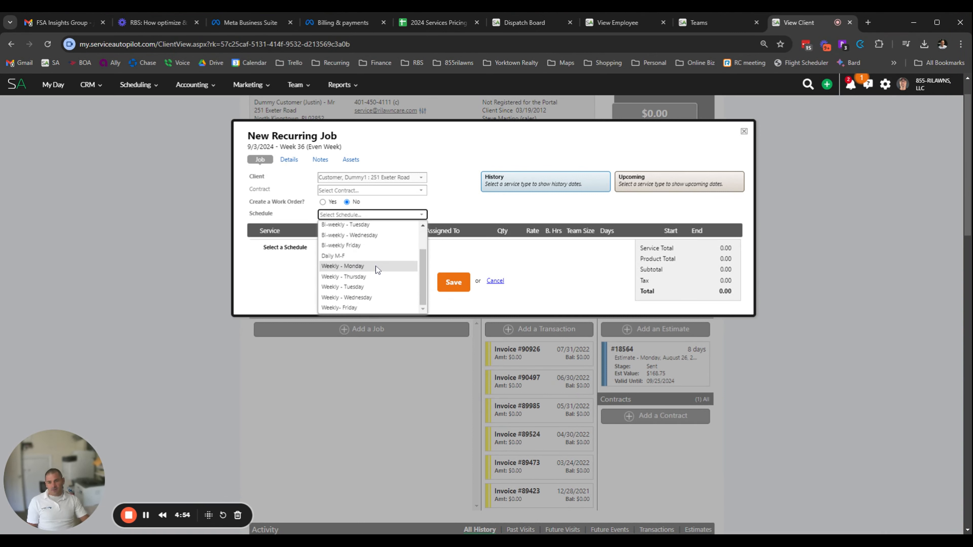
click(379, 267)
Search the services for "weekly" and set the job's service to Mow, Weekly (sqft)
click(293, 244)
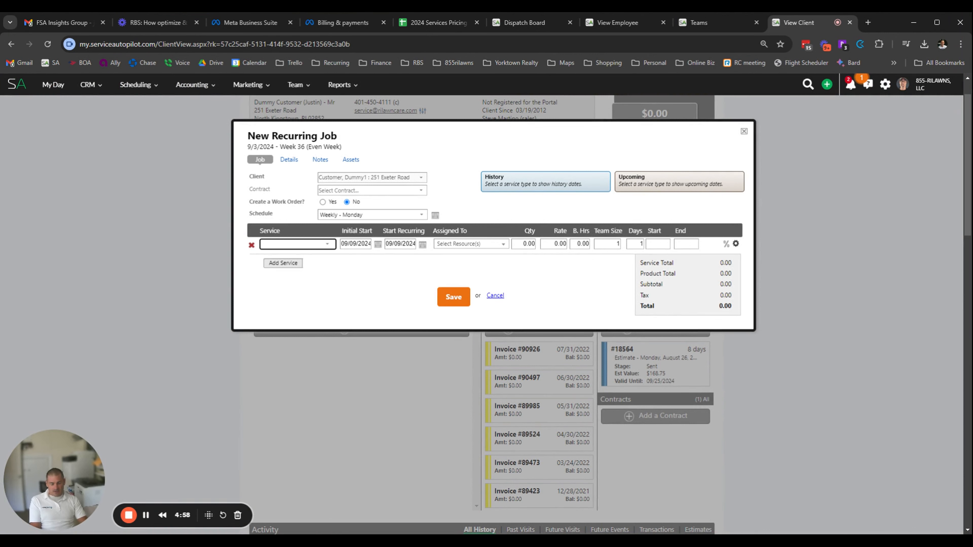
text(weekly)
key(BackSpace)
key(BackSpace)
key(BackSpace)
text(ekly)
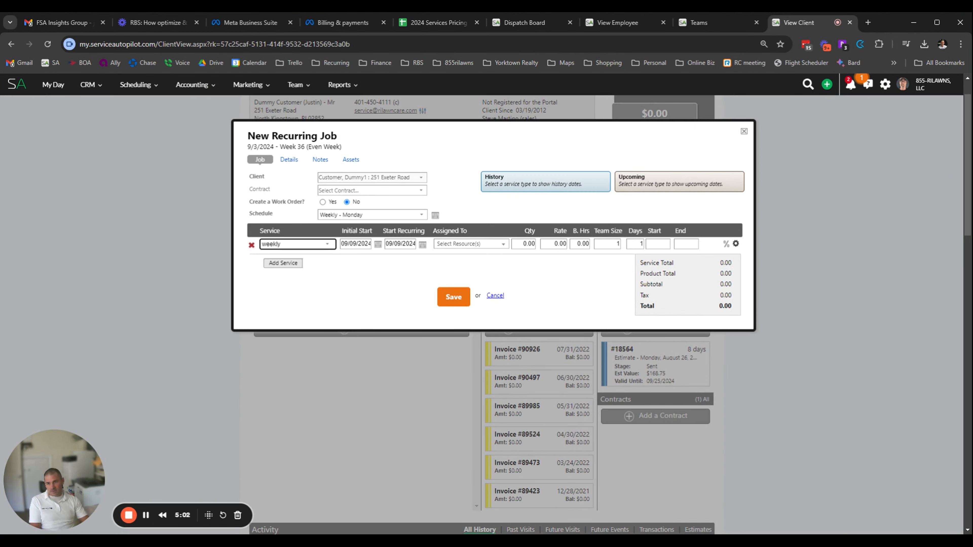
click(304, 330)
click(303, 330)
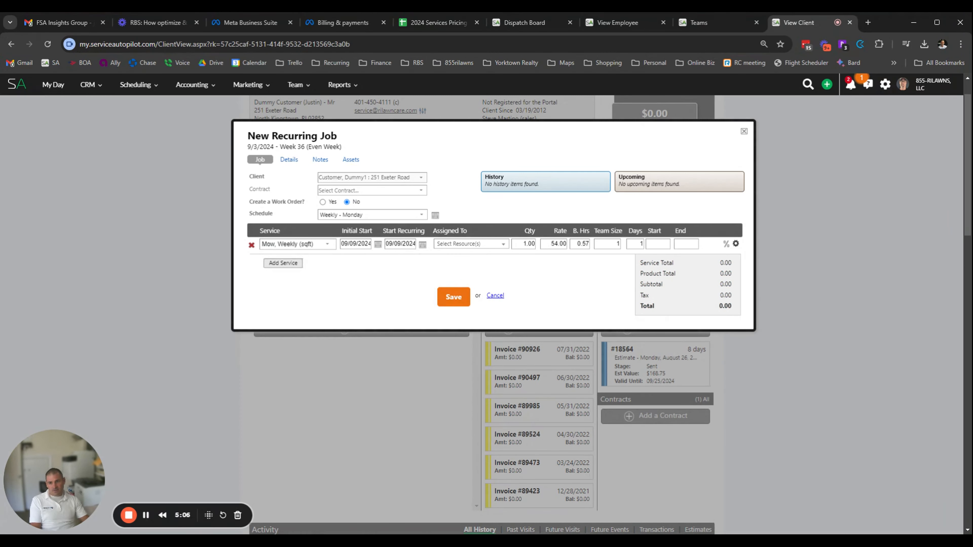
Set both the initial start and start recurring dates of the mowing service to 09/03/2024
click(355, 243)
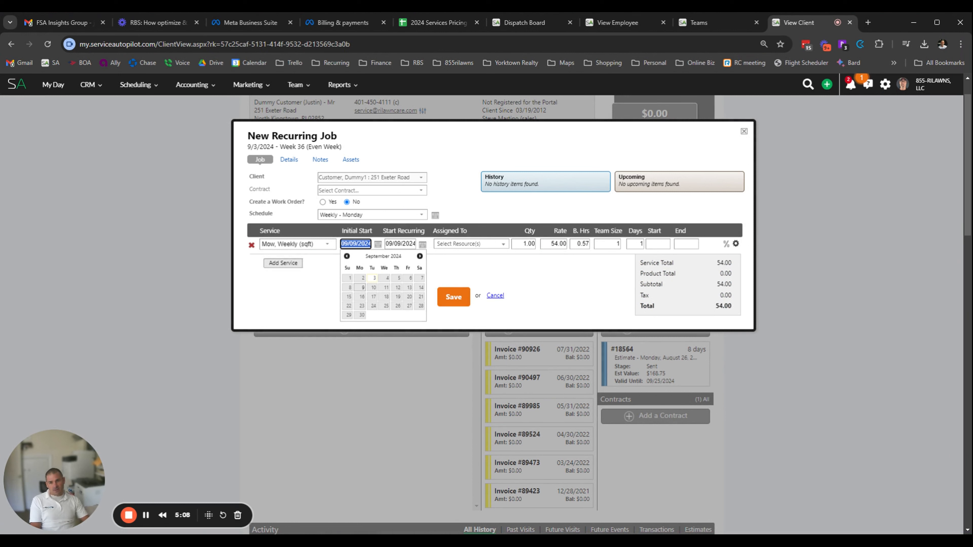
click(374, 278)
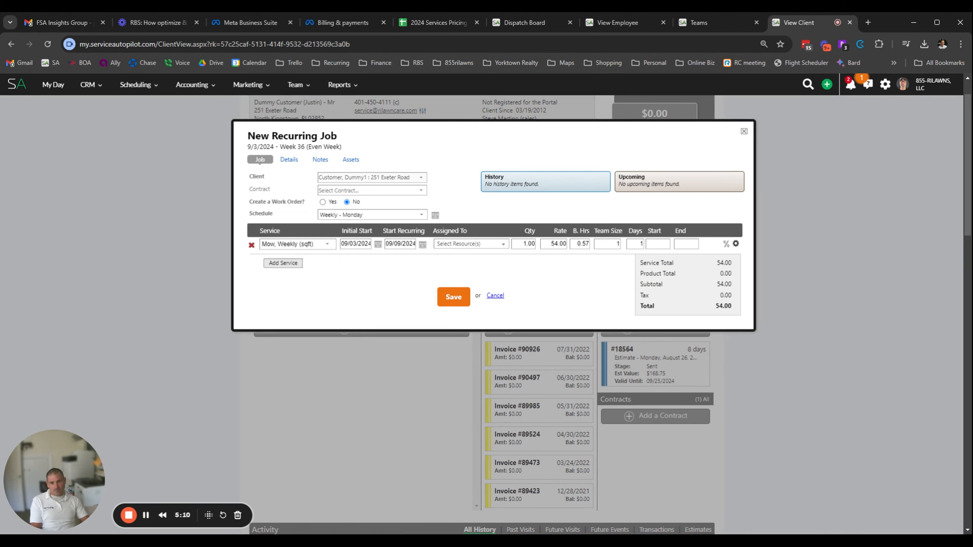
click(423, 246)
click(417, 283)
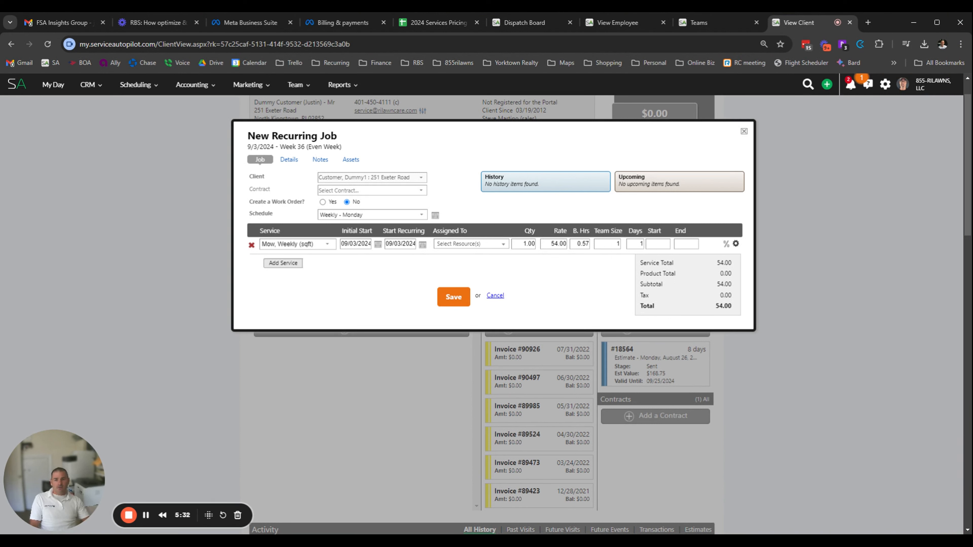
click(355, 243)
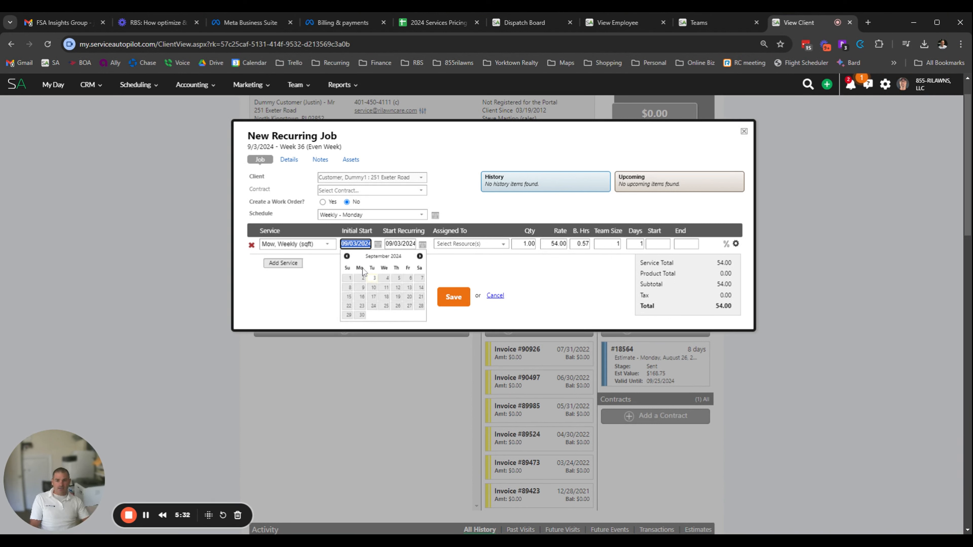
click(373, 279)
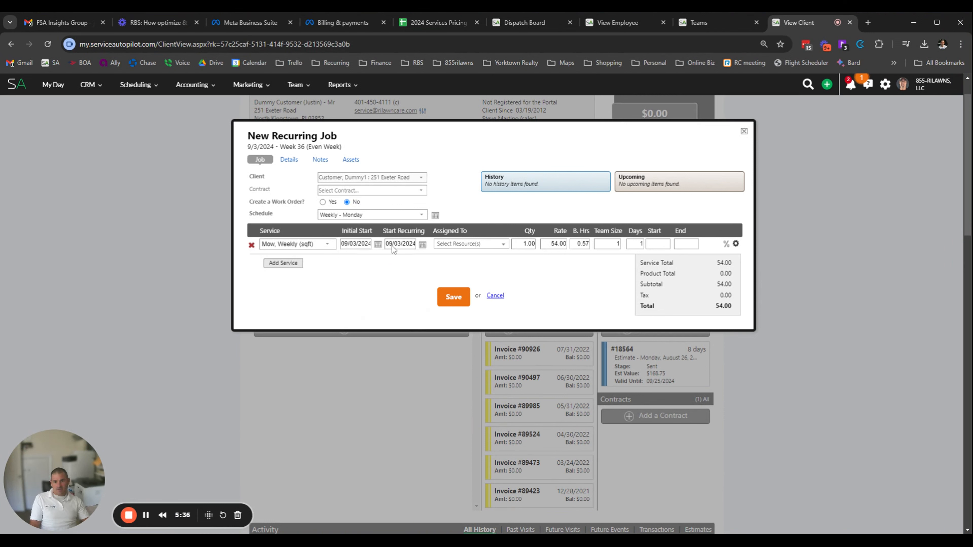
click(400, 244)
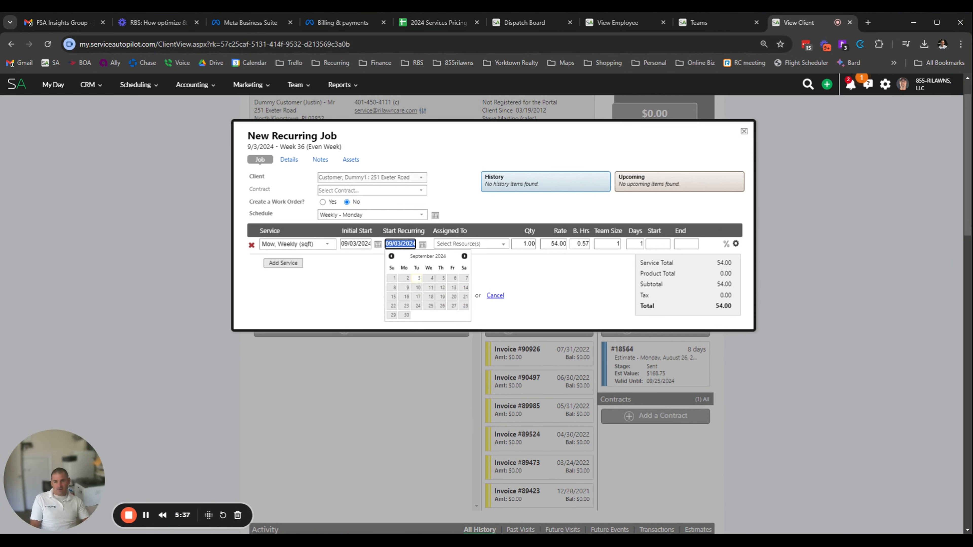
click(419, 282)
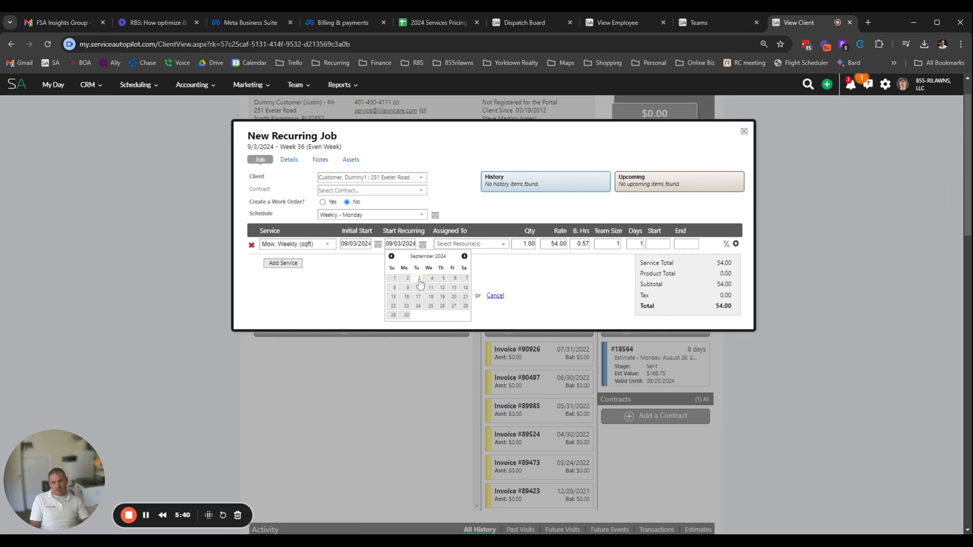
click(372, 278)
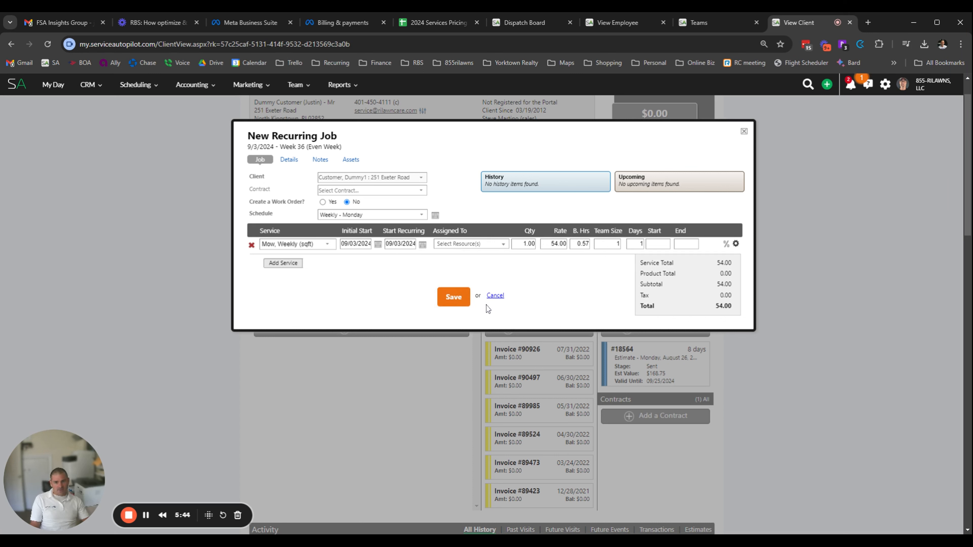
Filter the resources by "b" and assign the weekly mowing service to Blue Team (BLUE)
click(484, 245)
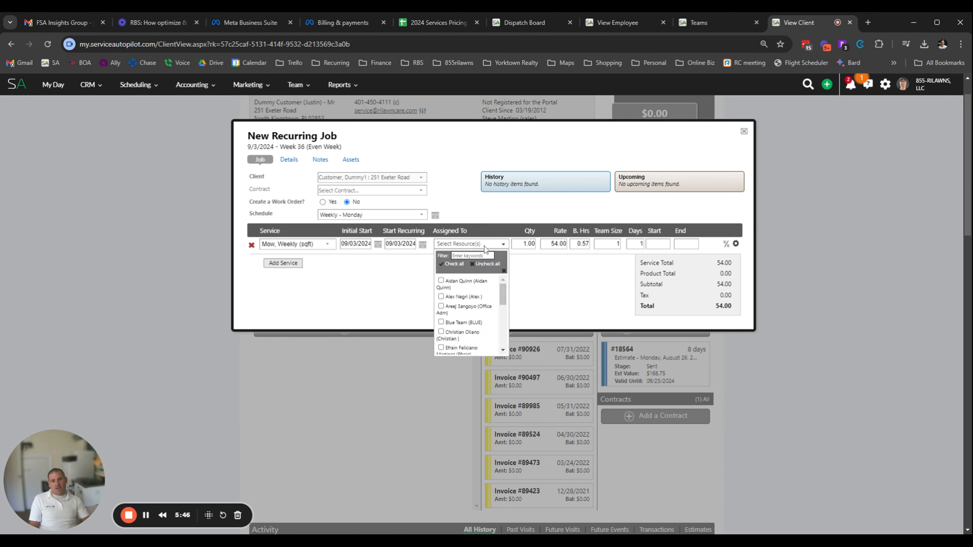
click(472, 255)
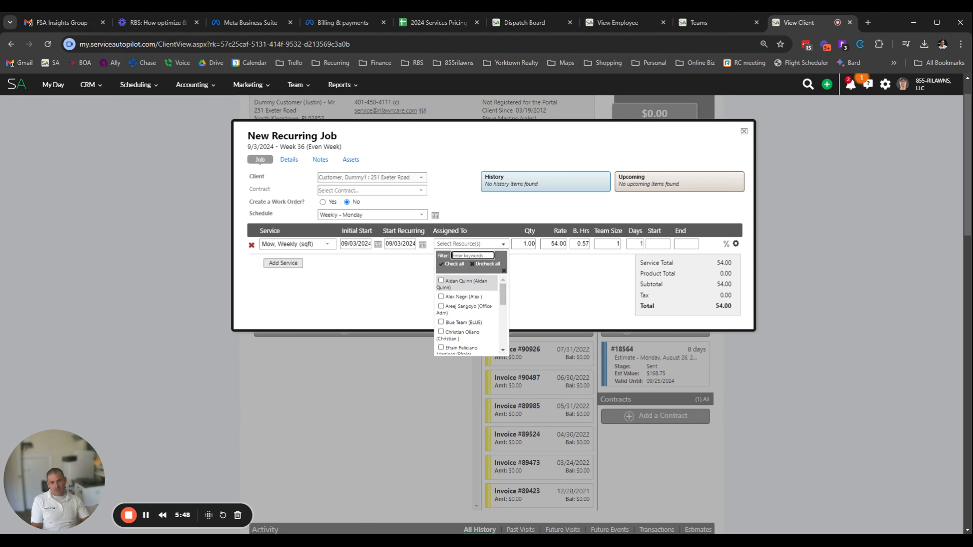
text(blue)
click(475, 280)
click(475, 216)
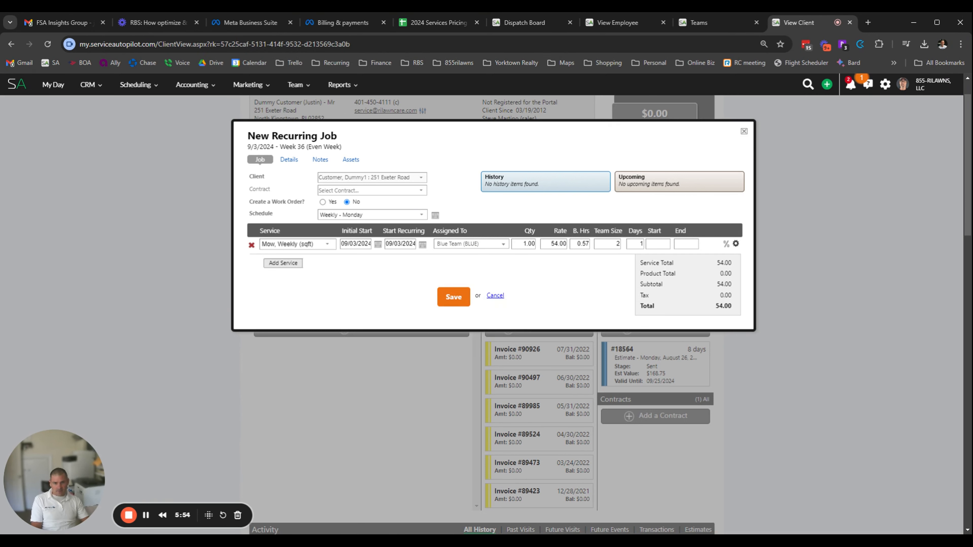
Close the 09/02/2024 team assignment on the dispatch board and switch to the open employee record
click(524, 23)
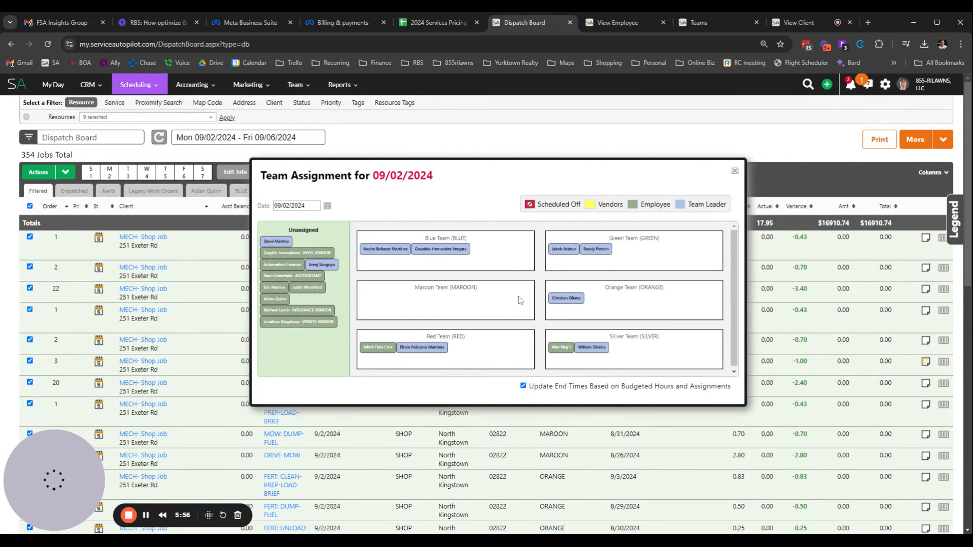
click(734, 172)
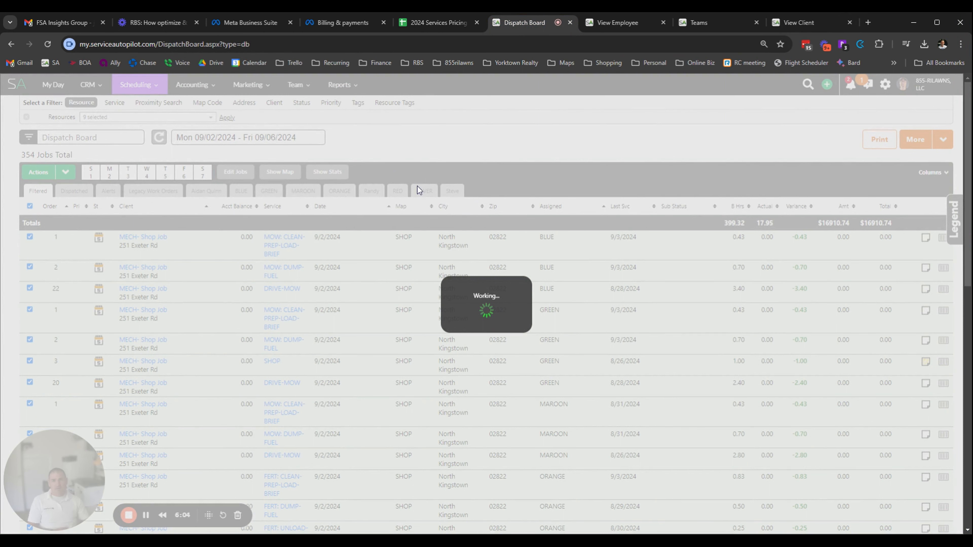
click(621, 21)
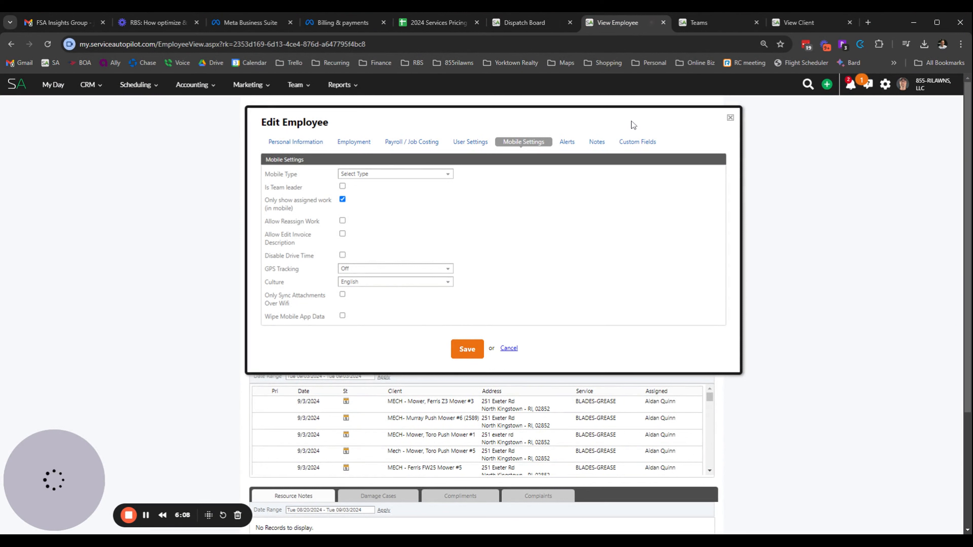